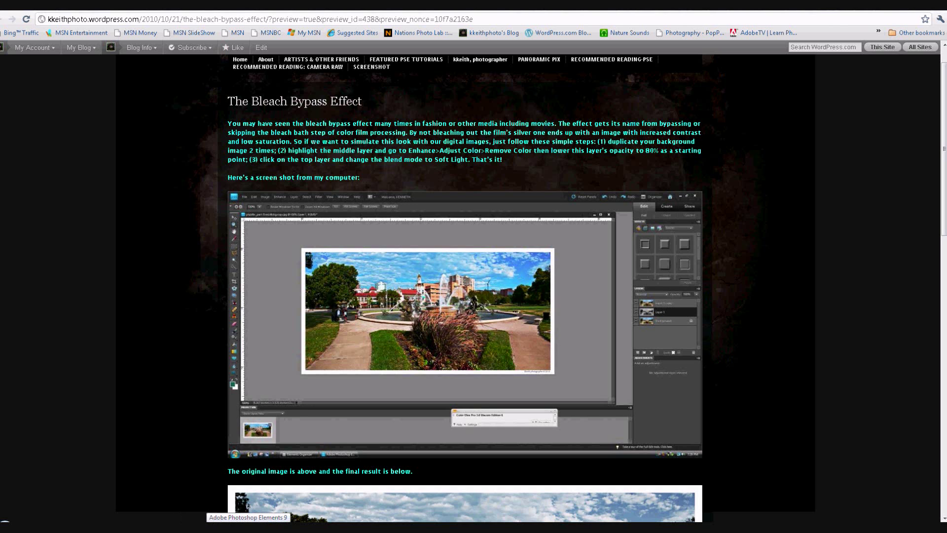
- Switch from the browser to Photoshop Elements showing the skyline photo kc_scout4web.jpg
left_click(207, 526)
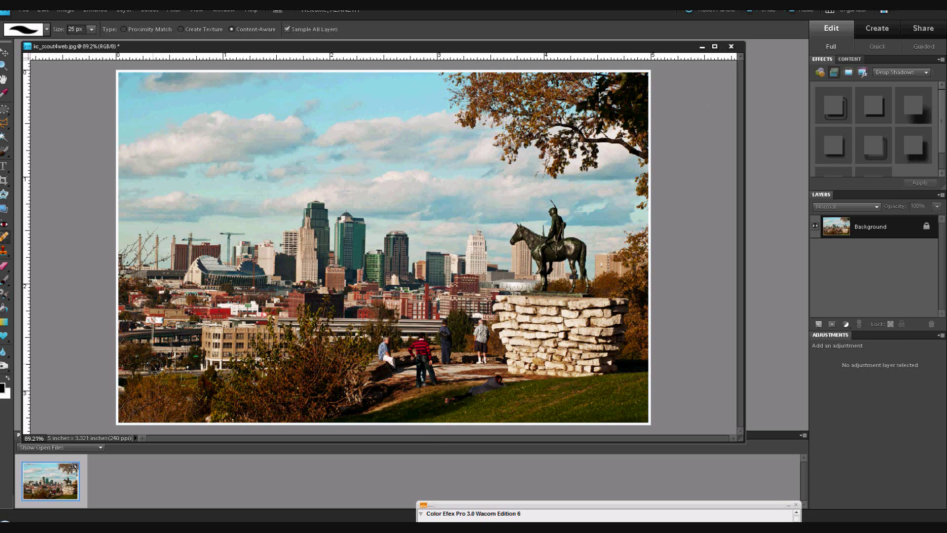
- Duplicate the skyline layer twice with Ctrl+J, then apply Remove Color to Layer 1
key("ctrl+j")
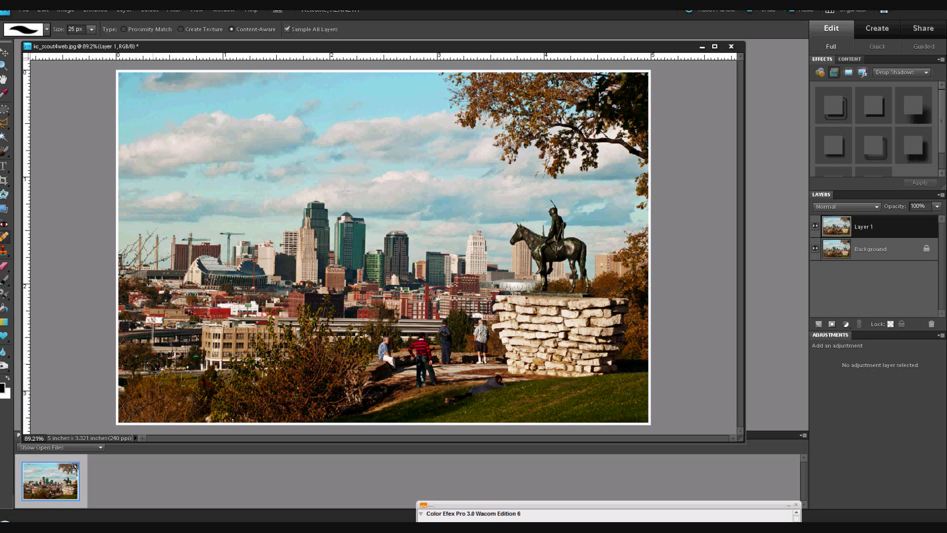
key("ctrl+j")
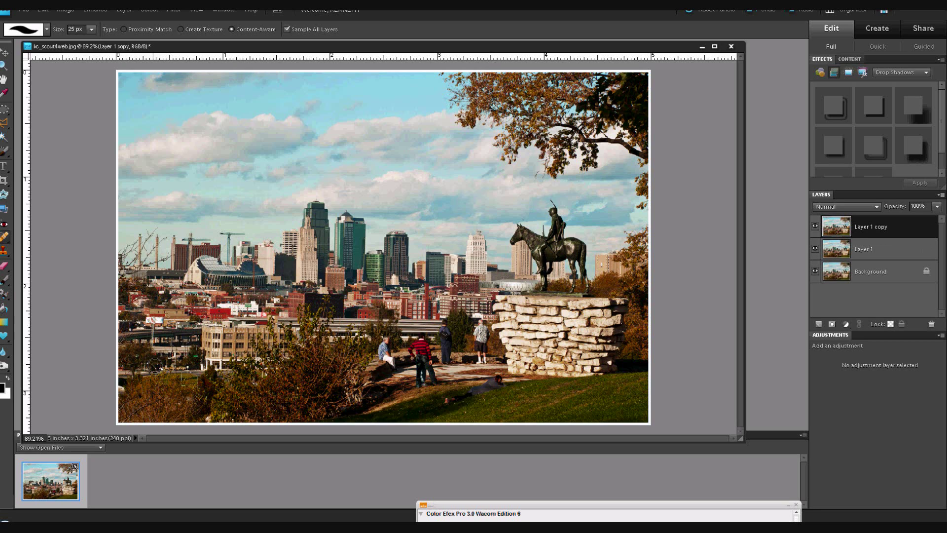
left_click(875, 250)
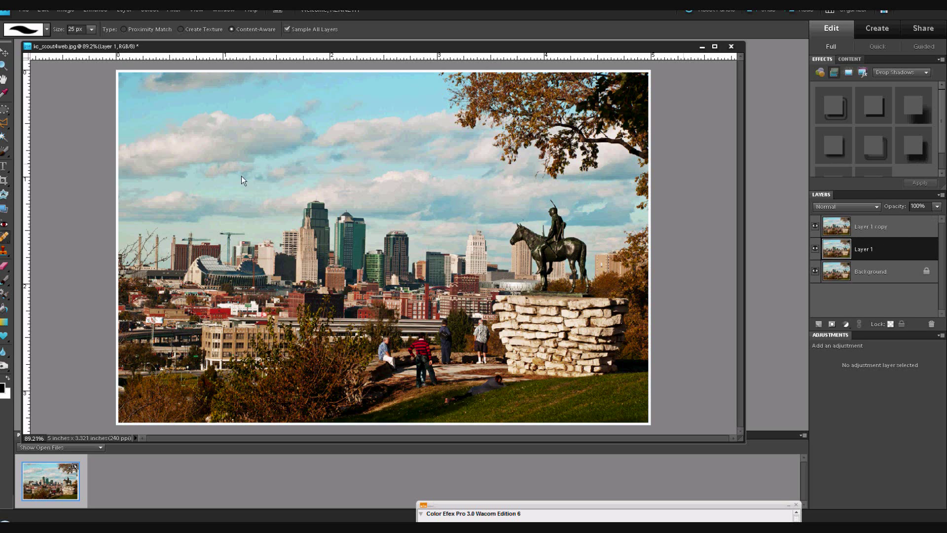
left_click(95, 9)
mouse_move(197, 103)
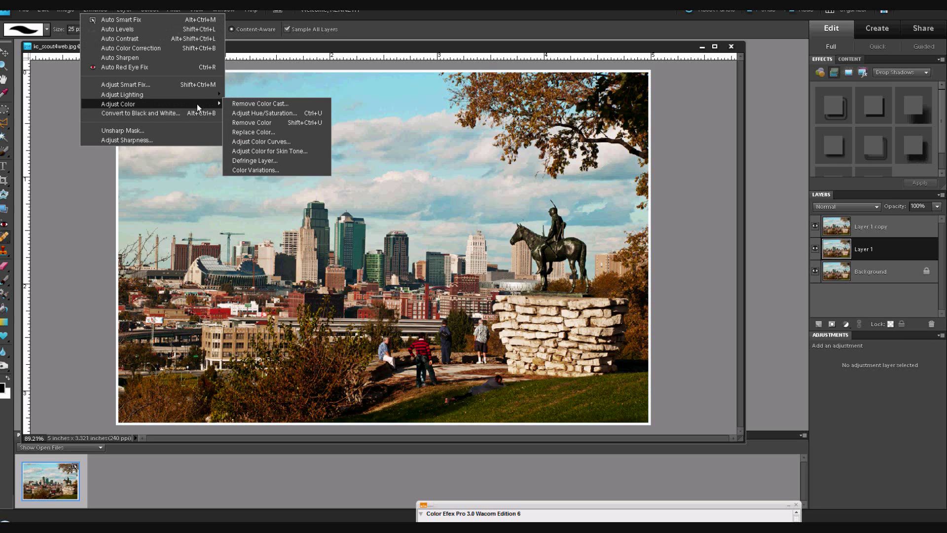
left_click(264, 123)
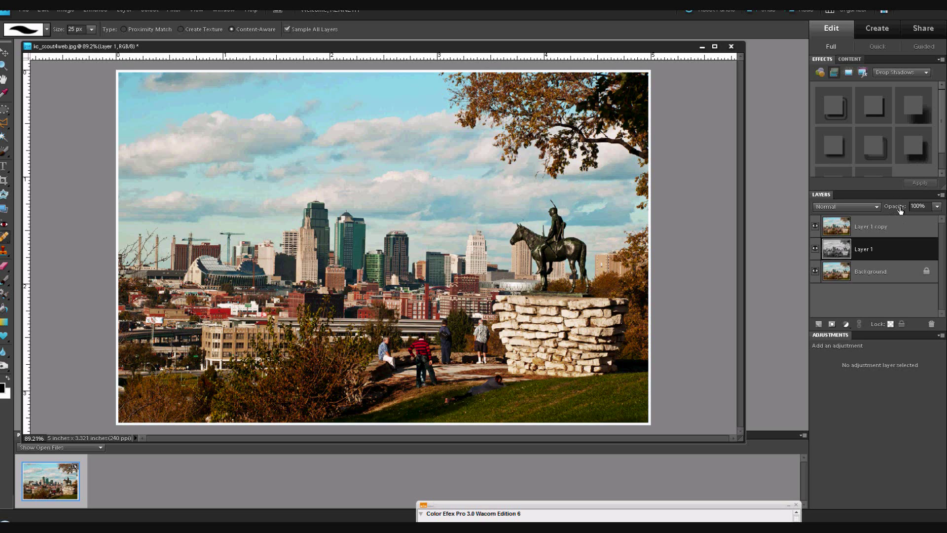
- Lower Layer 1's opacity and set Layer 1 copy's blend mode to Soft Light
left_click_drag(901, 208, 898, 207)
left_click(893, 229)
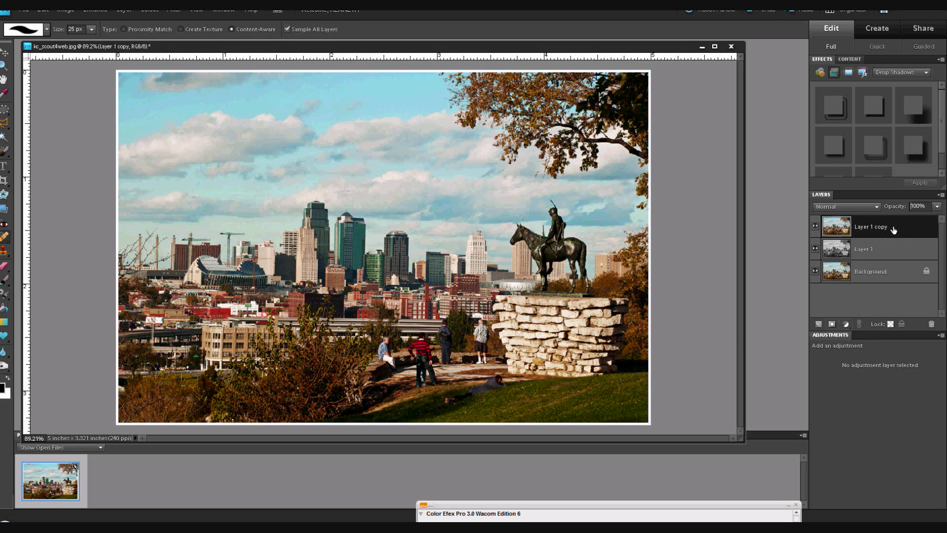
left_click(874, 207)
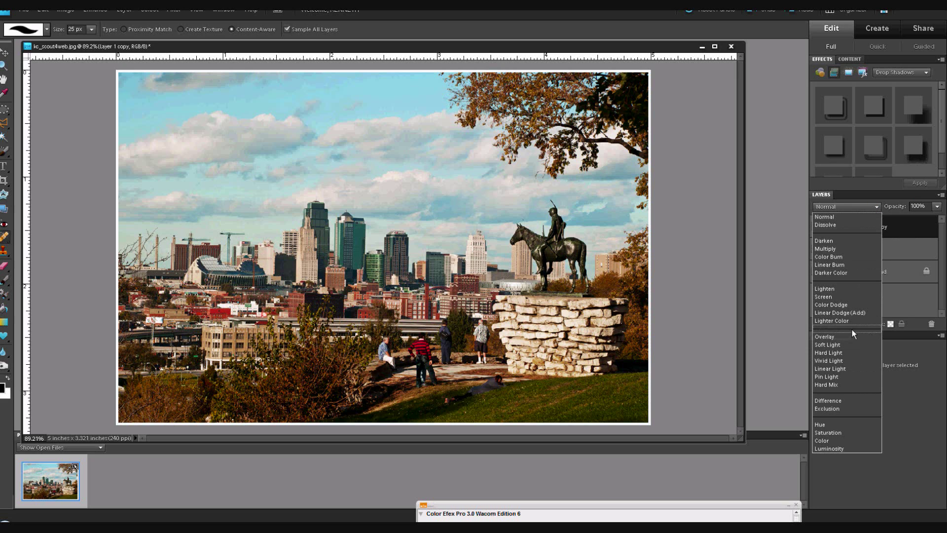
left_click(842, 344)
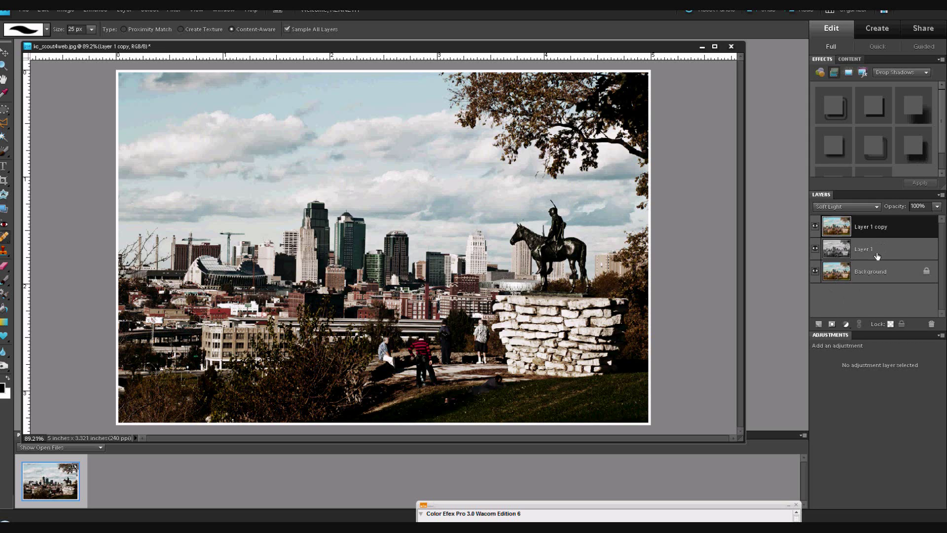
- Convert Layer 1 to black and white using the Infrared Effect style
left_click(877, 253)
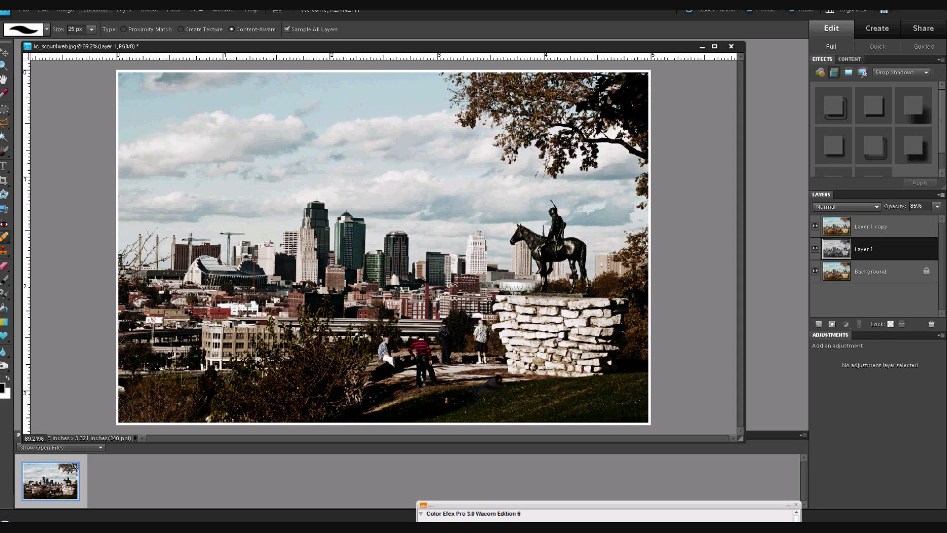
left_click(95, 9)
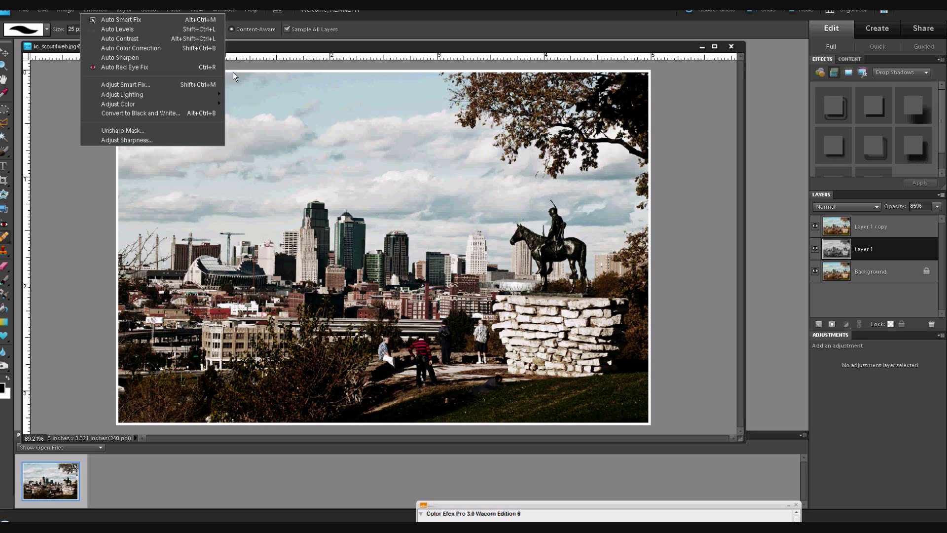
left_click(170, 110)
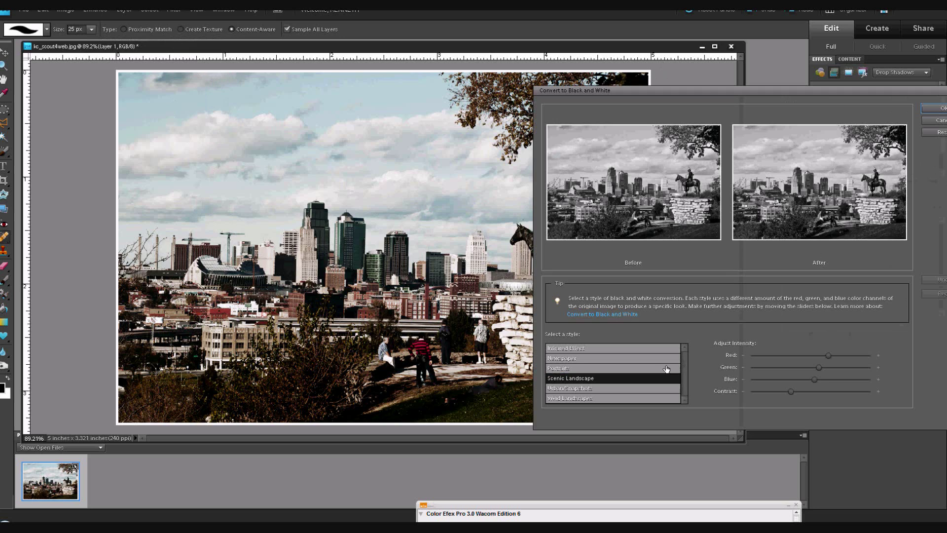
left_click(600, 351)
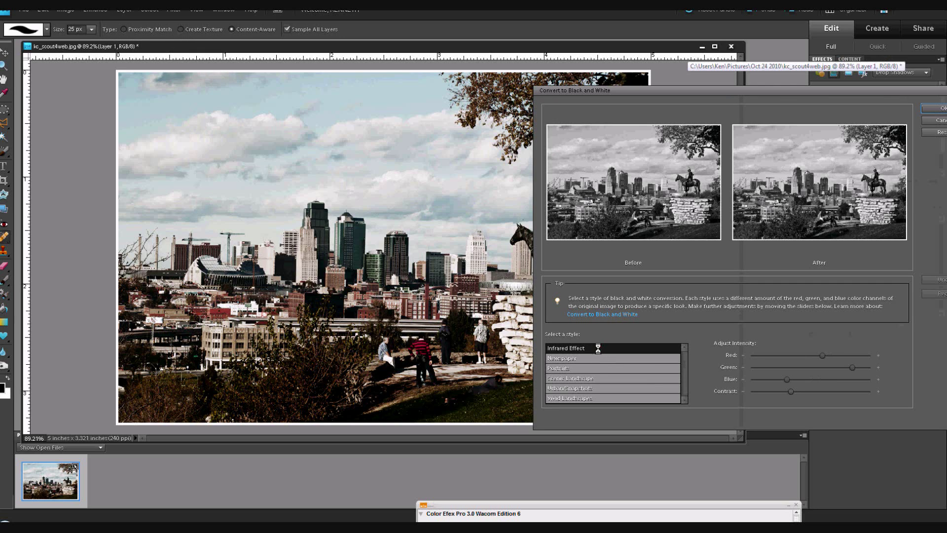
left_click(932, 108)
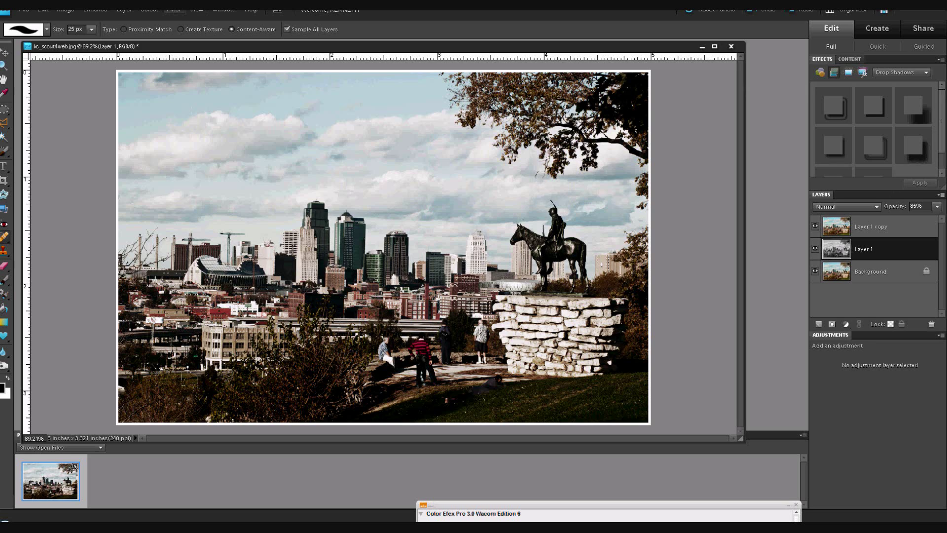
- Apply Add Noise to Layer 1 at 8%, Uniform distribution, Monochromatic
left_click(174, 10)
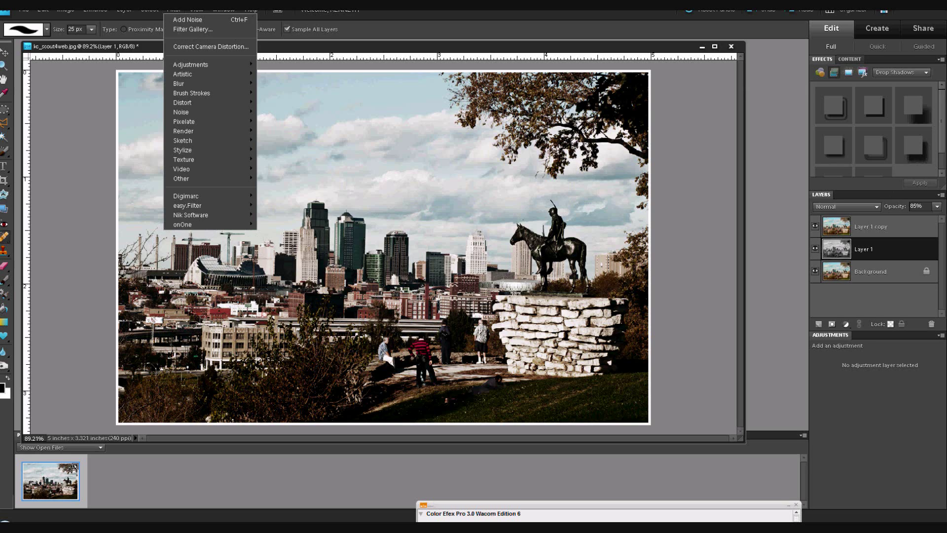
mouse_move(238, 114)
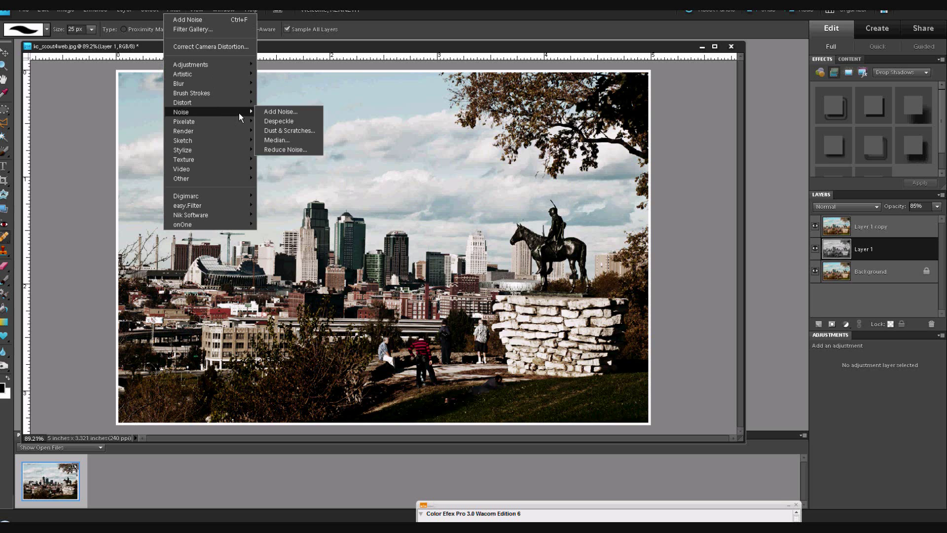
left_click(306, 111)
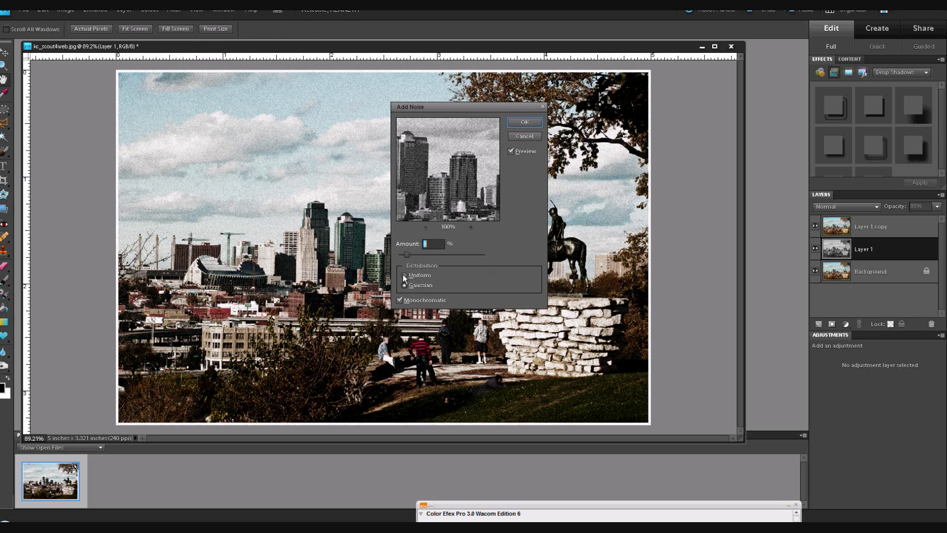
left_click(403, 274)
left_click(531, 126)
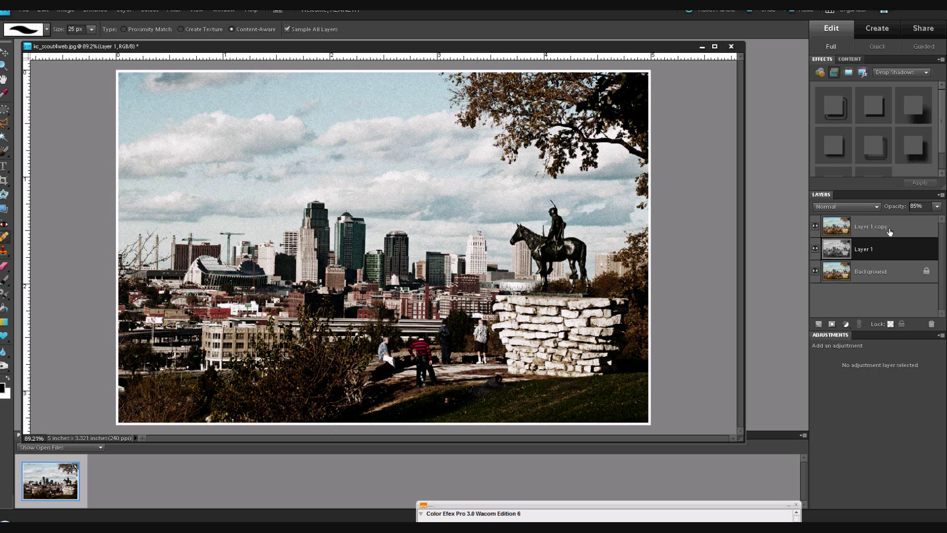
- Select Layer 1 and Layer 1 copy together and drag both to the trash
left_click(884, 227, "ctrl")
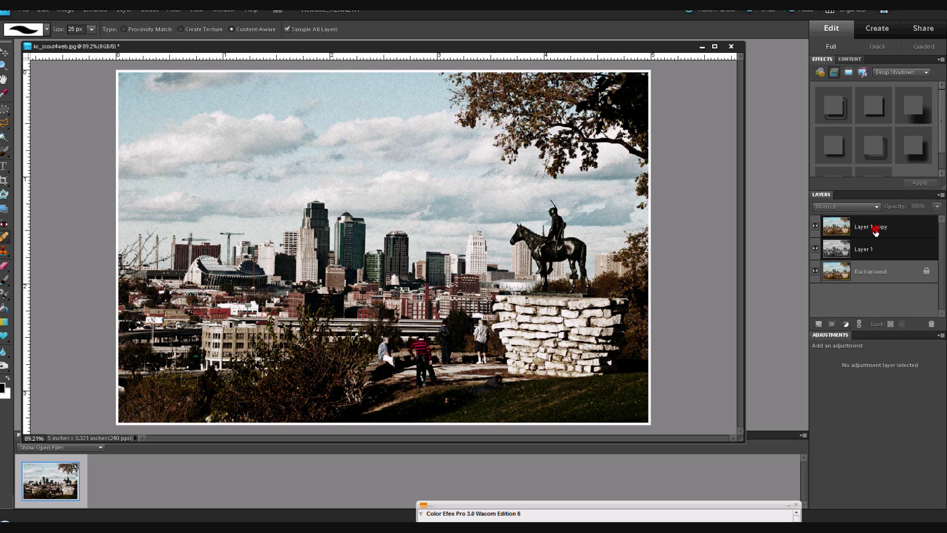
left_click_drag(876, 232, 932, 324)
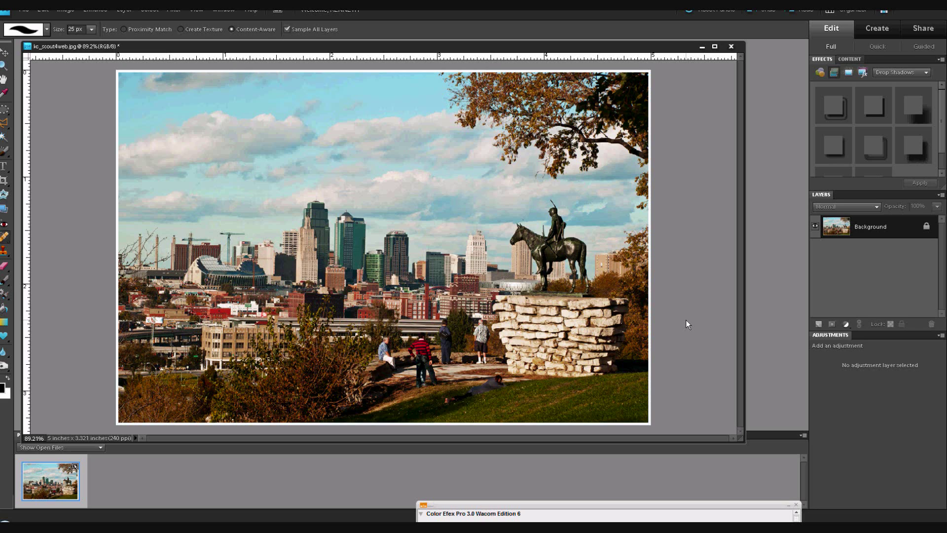
- Launch Make It Cool from File > Automation Tools on the skyline photo
left_click(24, 11)
mouse_move(100, 197)
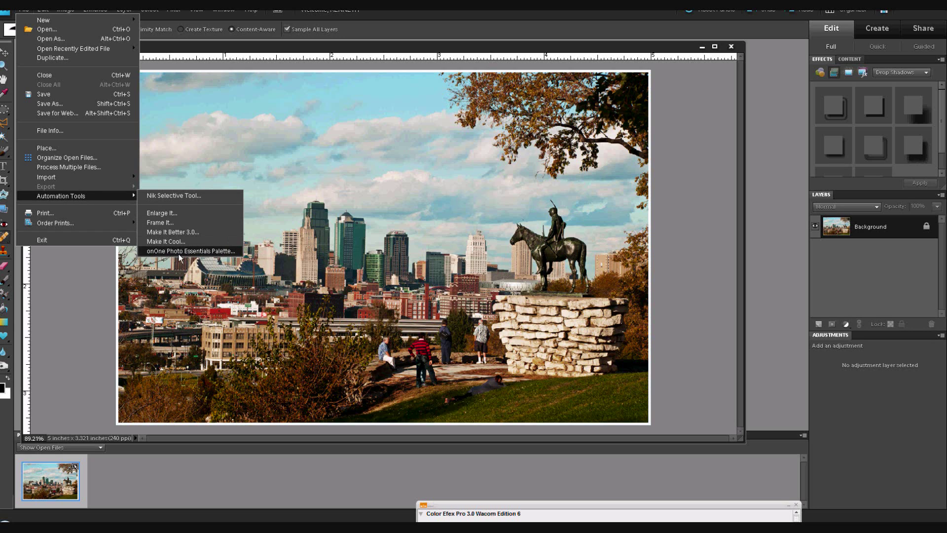
left_click(167, 241)
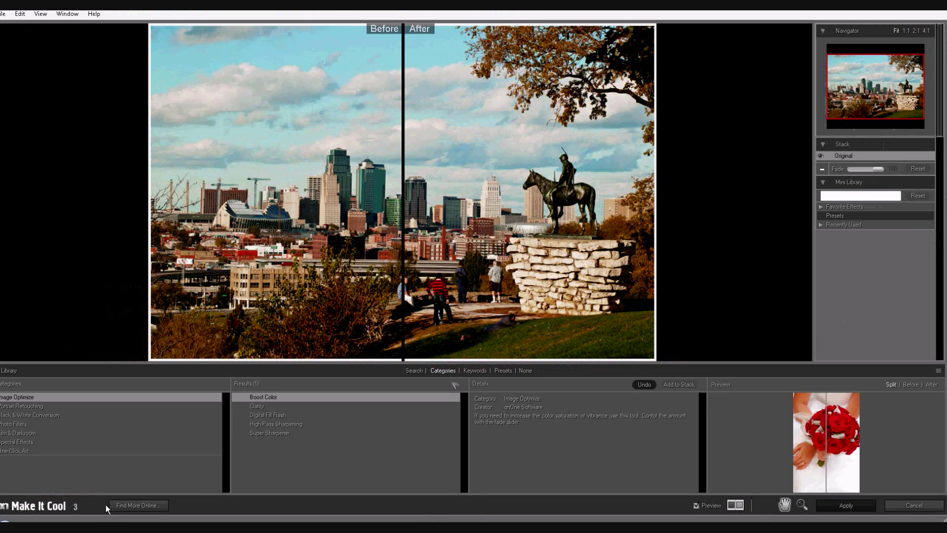
- Add the Film & Darkroom Bleach Bypass effect, fade it to 54, and apply it
left_click(36, 433)
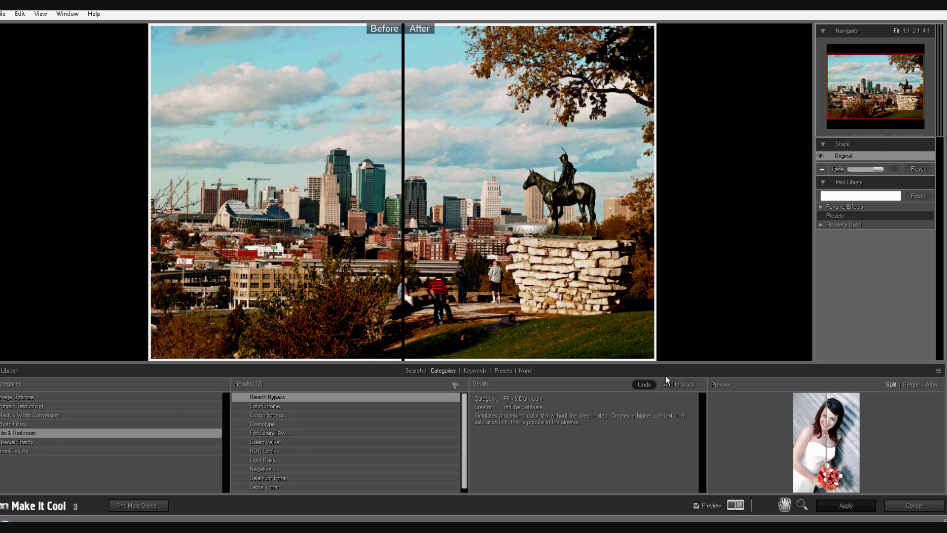
left_click(676, 383)
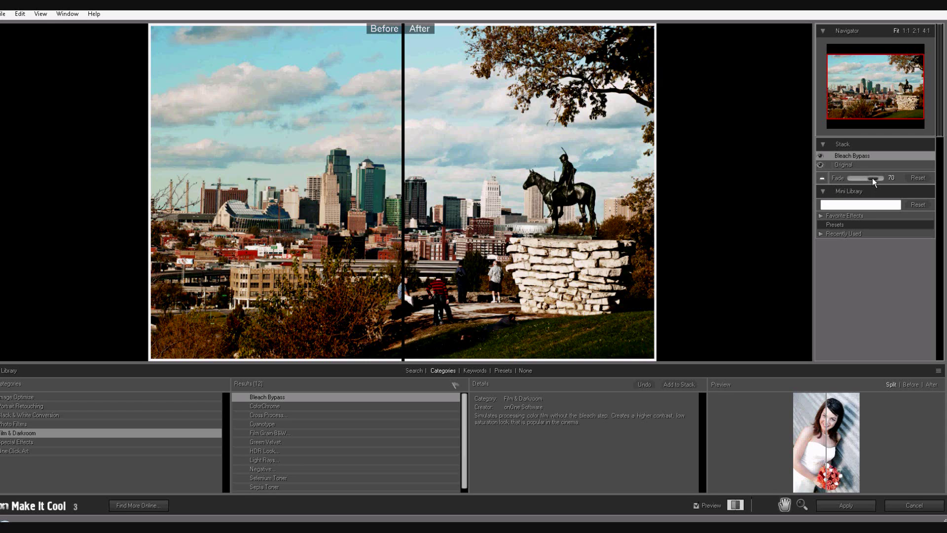
mouse_move(871, 178)
left_mouse_down()
mouse_move(856, 181)
mouse_move(875, 182)
mouse_move(868, 178)
left_mouse_up()
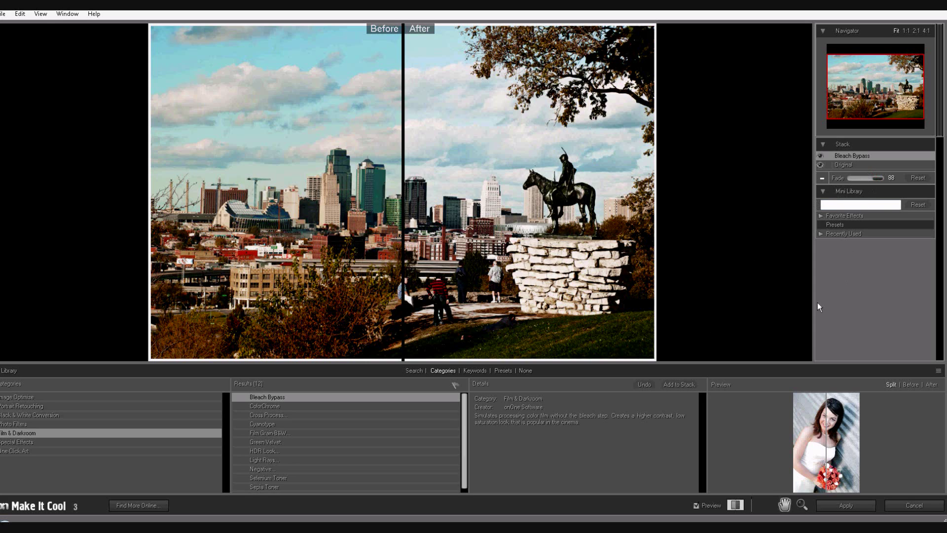
left_click(845, 506)
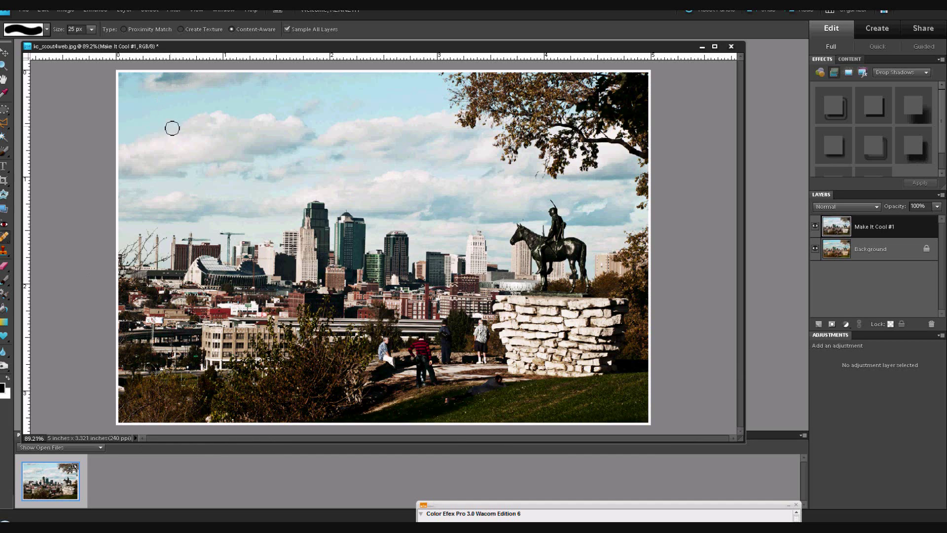
- Use Correct Camera Distortion to add a vignette with amount -83 and midpoint +40
left_click(174, 9)
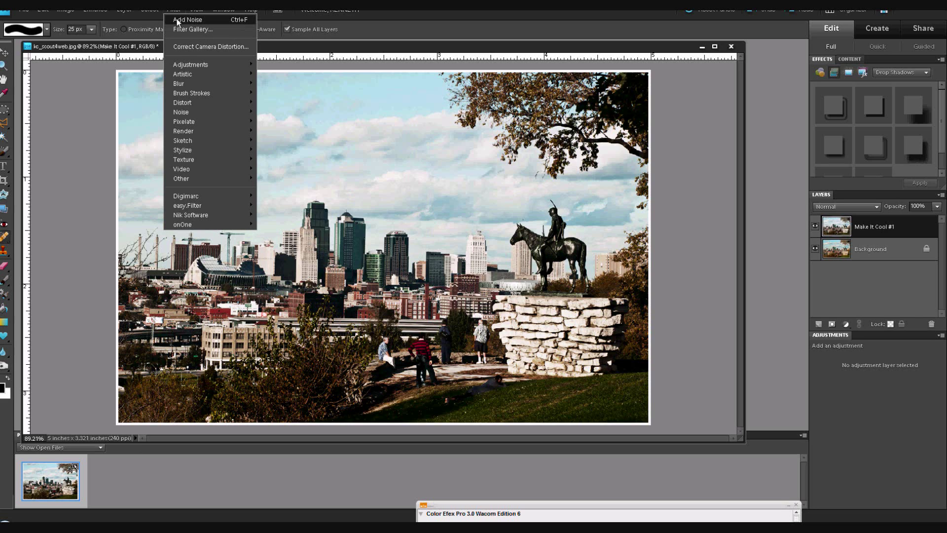
left_click(210, 47)
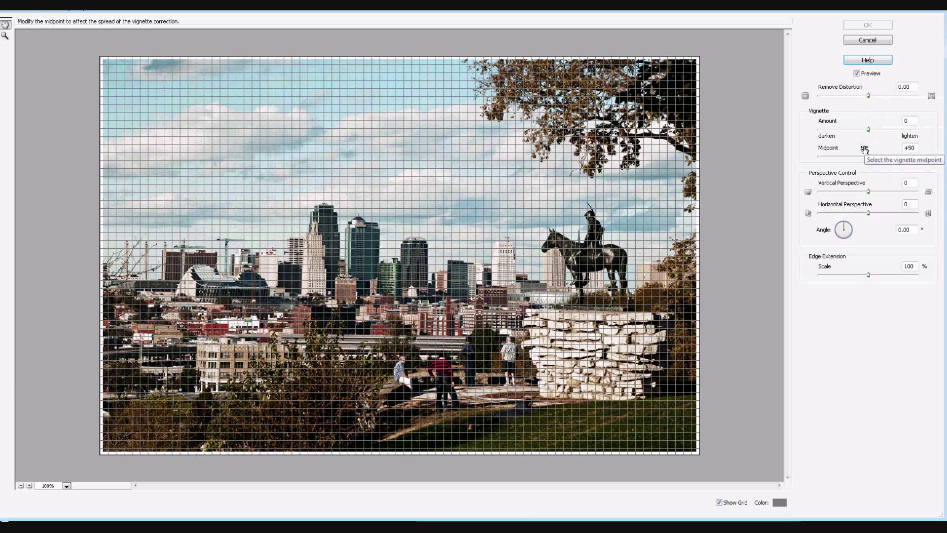
left_click(867, 128)
left_click_drag(868, 129, 826, 132)
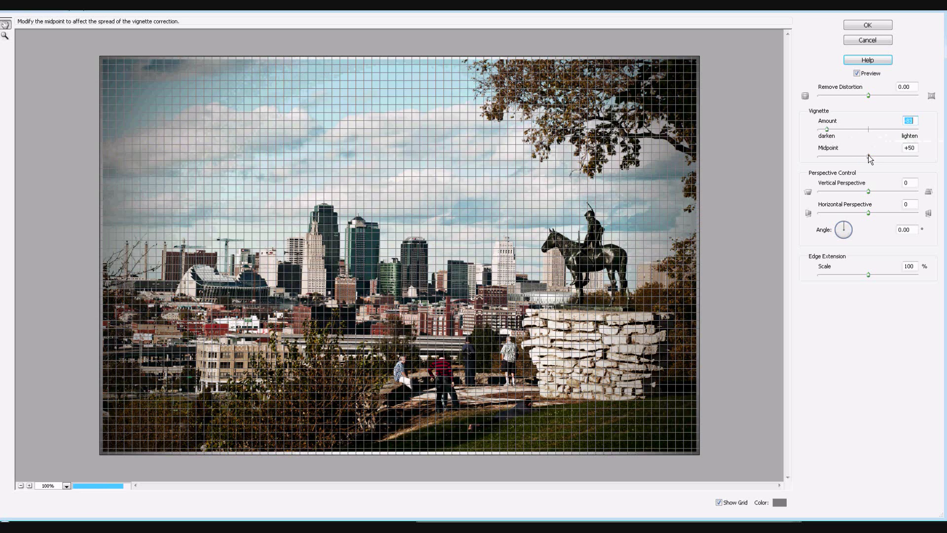
mouse_move(868, 156)
left_mouse_down()
mouse_move(857, 156)
mouse_move(869, 157)
left_mouse_up()
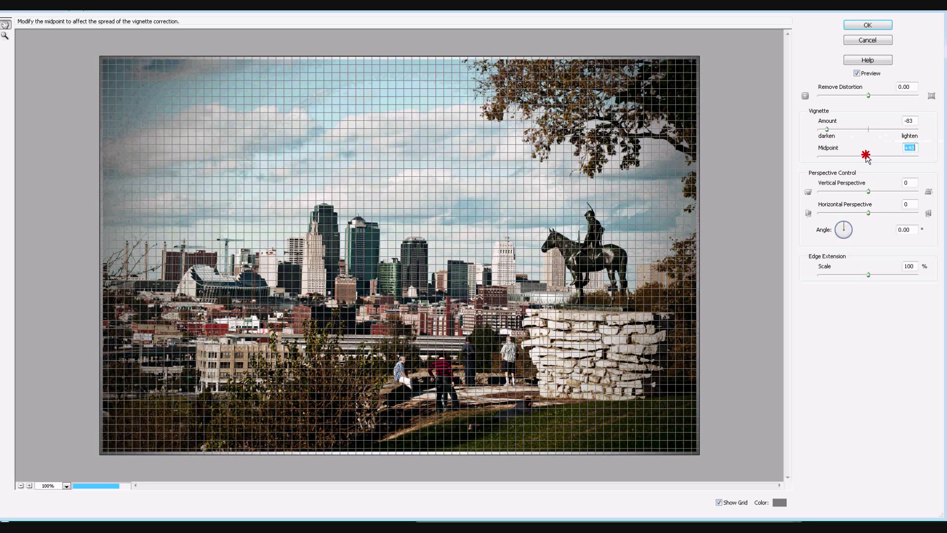
left_click(867, 25)
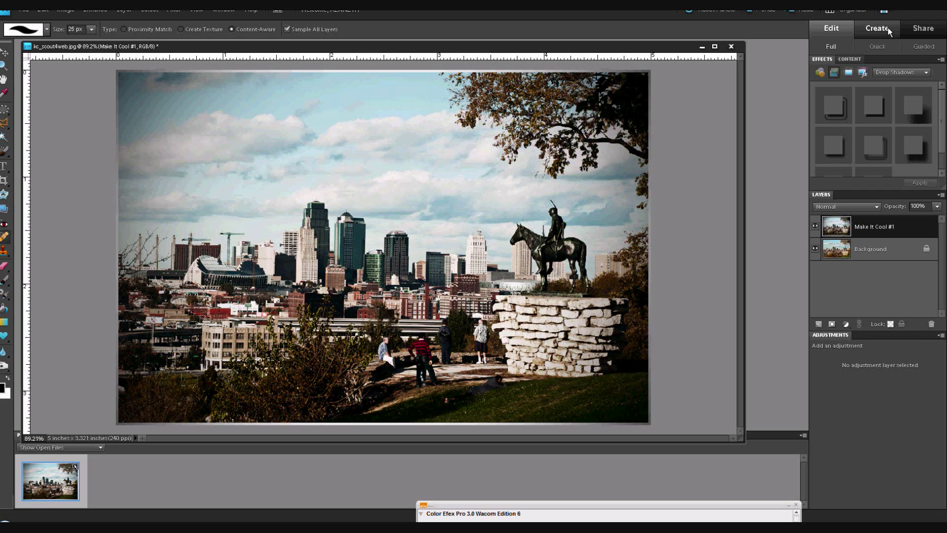
- Close kc_scout4web.jpg without saving the changes
left_click(730, 48)
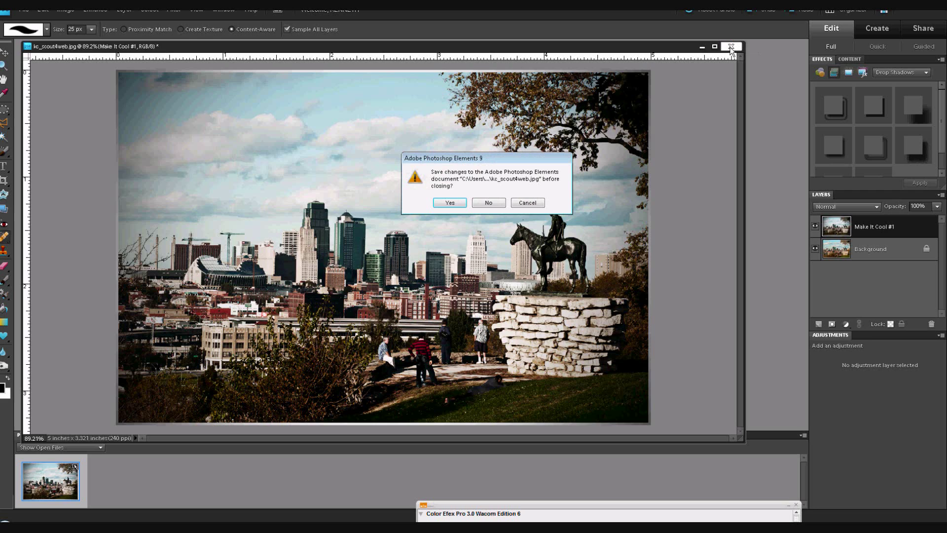
left_click(490, 205)
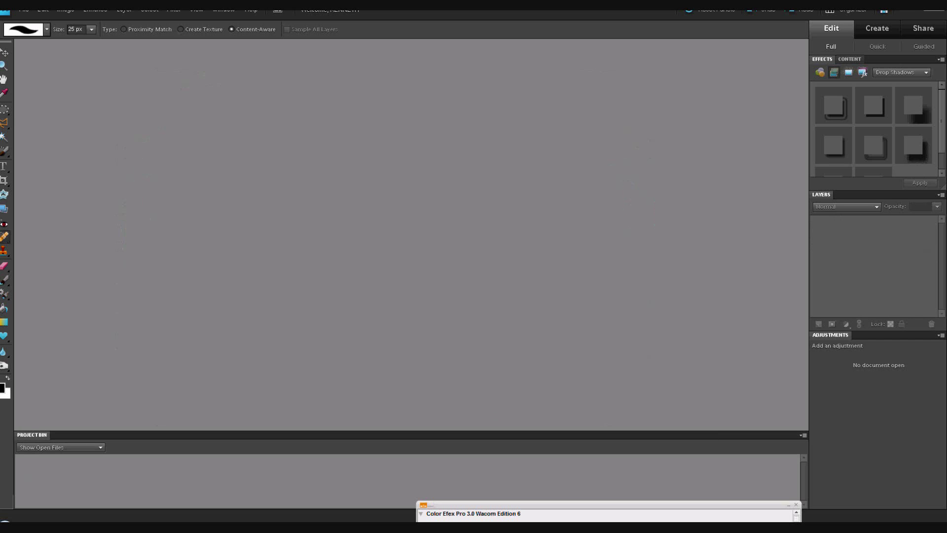
- From the Organizer, send the red-haired woman's portrait to Full Photo Edit
key("alt+Tab")
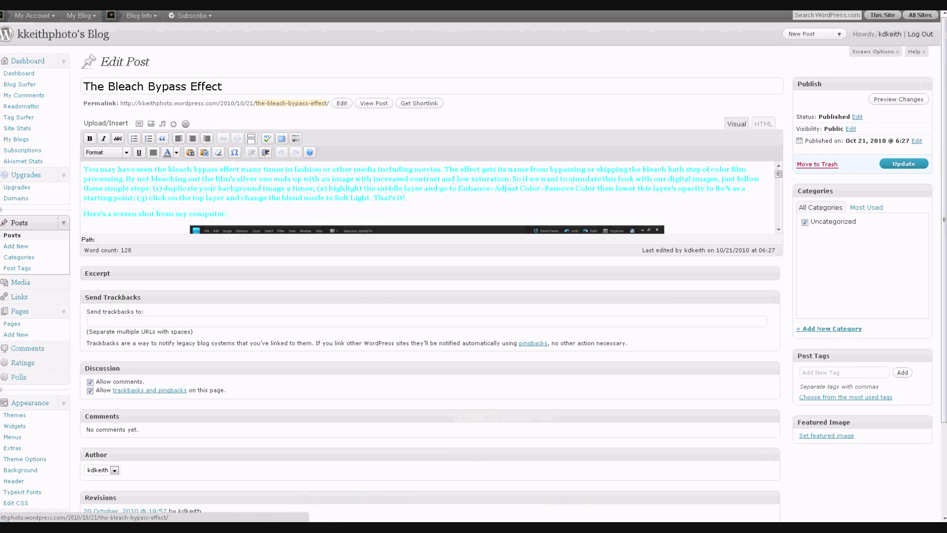
key("alt+Tab")
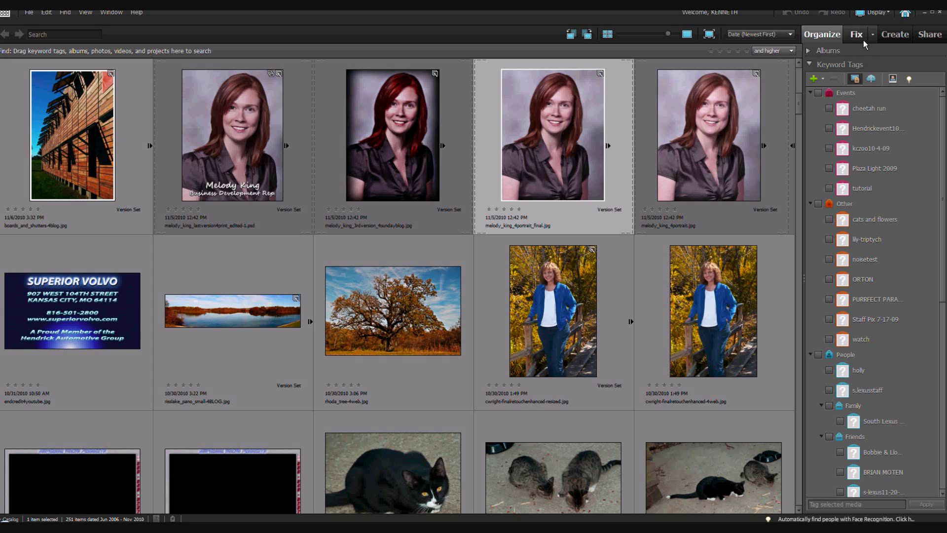
left_click(872, 34)
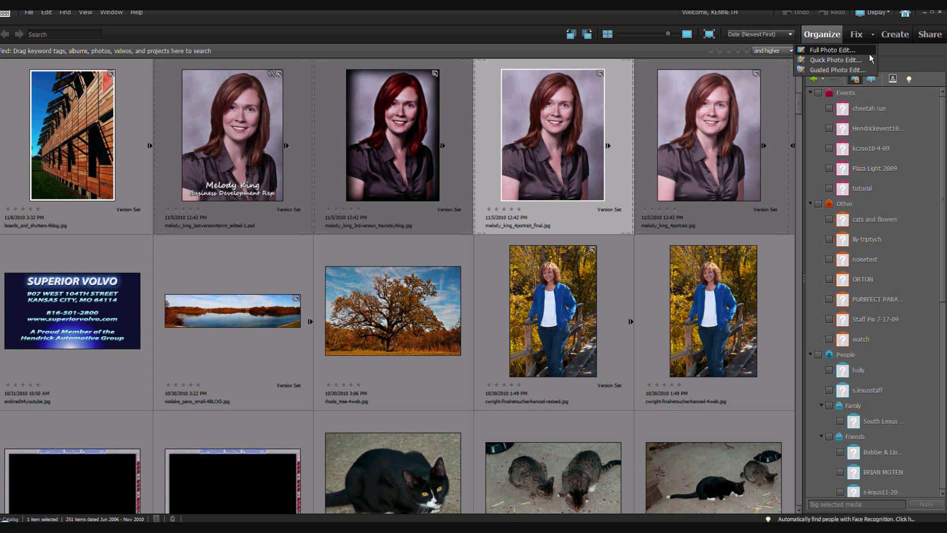
left_click(830, 50)
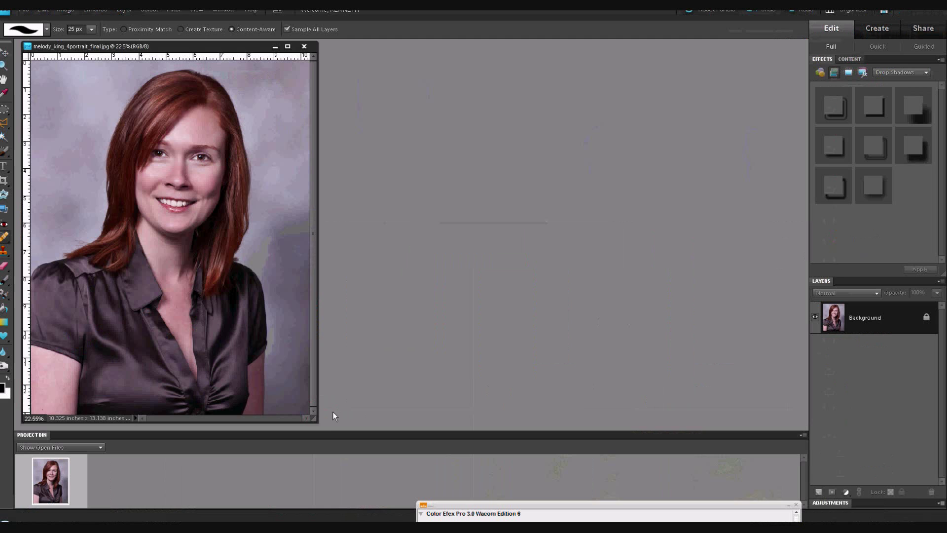
- Duplicate the background twice, remove colour from Layer 1, and lower its opacity to about 88%
left_click_drag(315, 420, 646, 356)
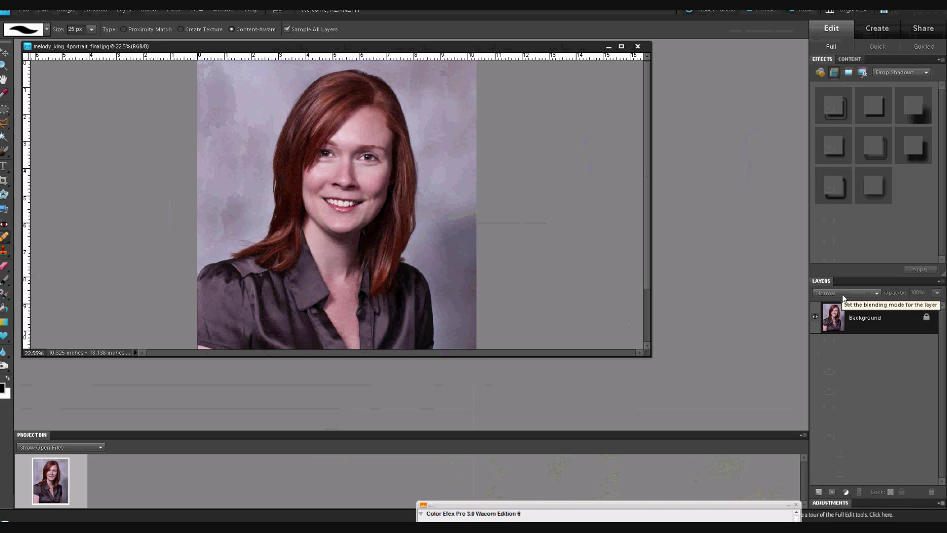
key("ctrl+j")
key("ctrl+j")
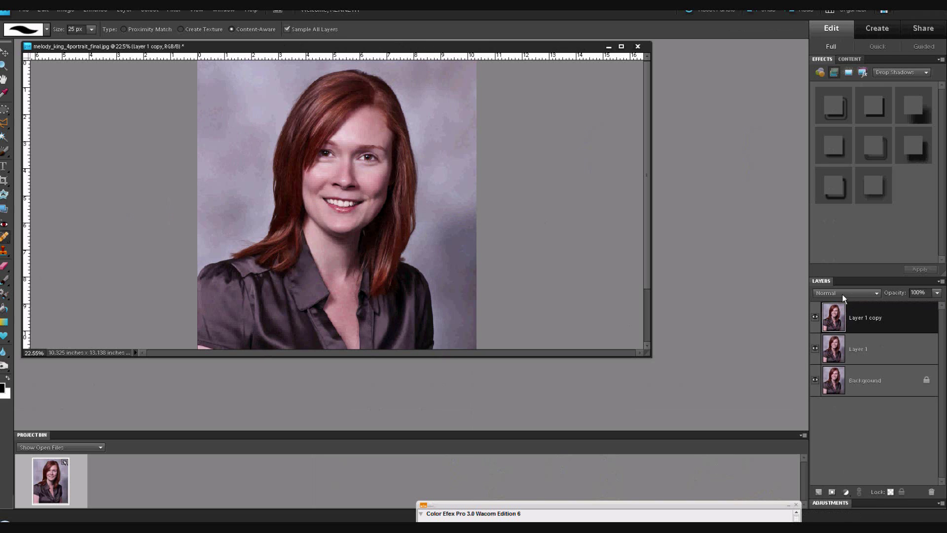
left_click(870, 351)
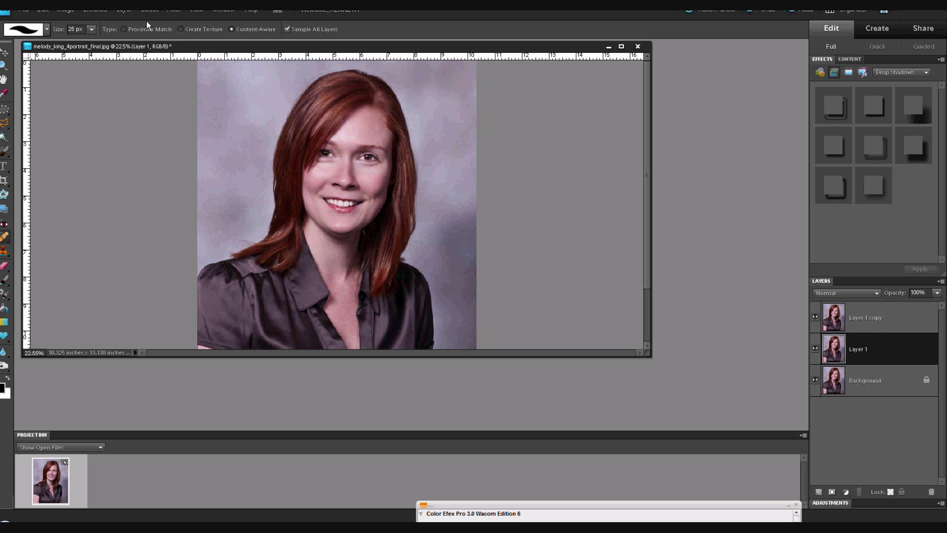
left_click(97, 13)
mouse_move(200, 103)
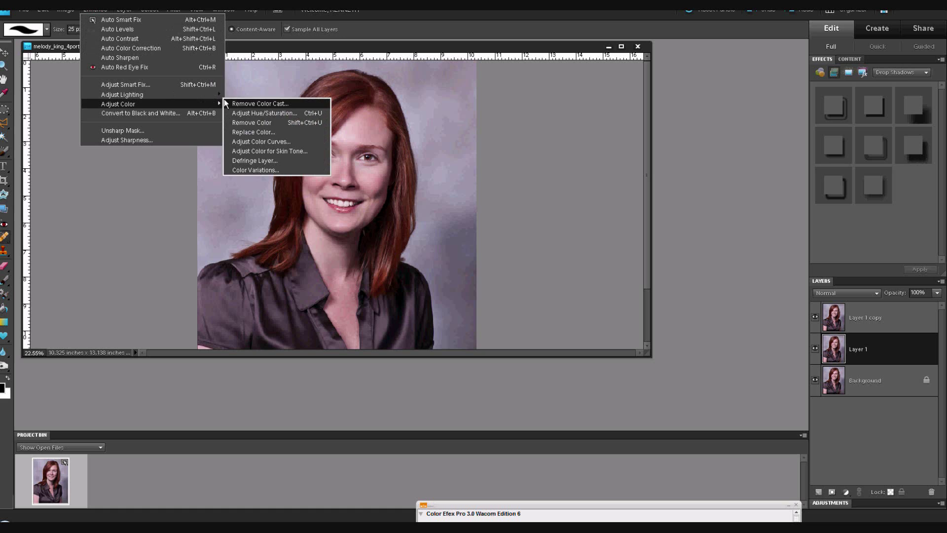
left_click(254, 123)
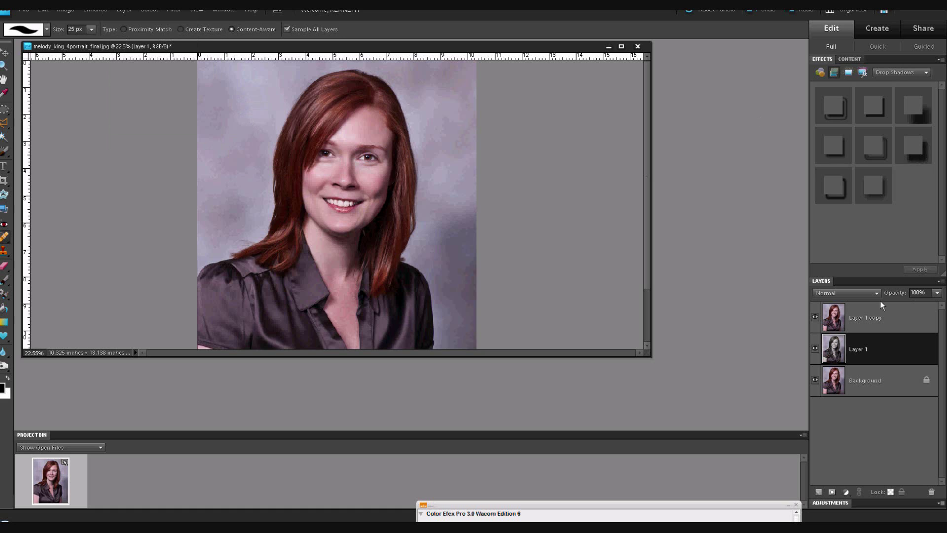
left_click_drag(898, 294, 890, 296)
- Set Layer 1 copy's blend mode to Soft Light
left_click(887, 315)
left_click(876, 292)
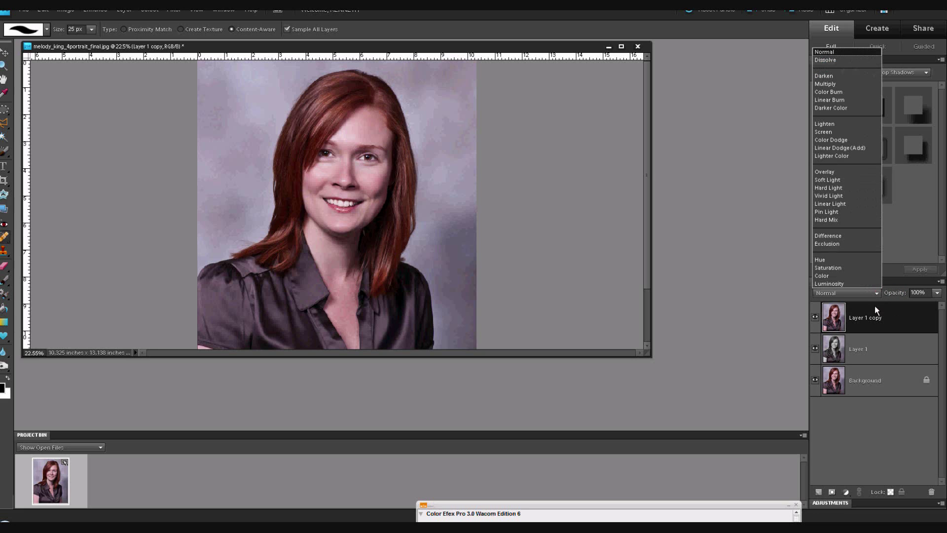
left_click(839, 179)
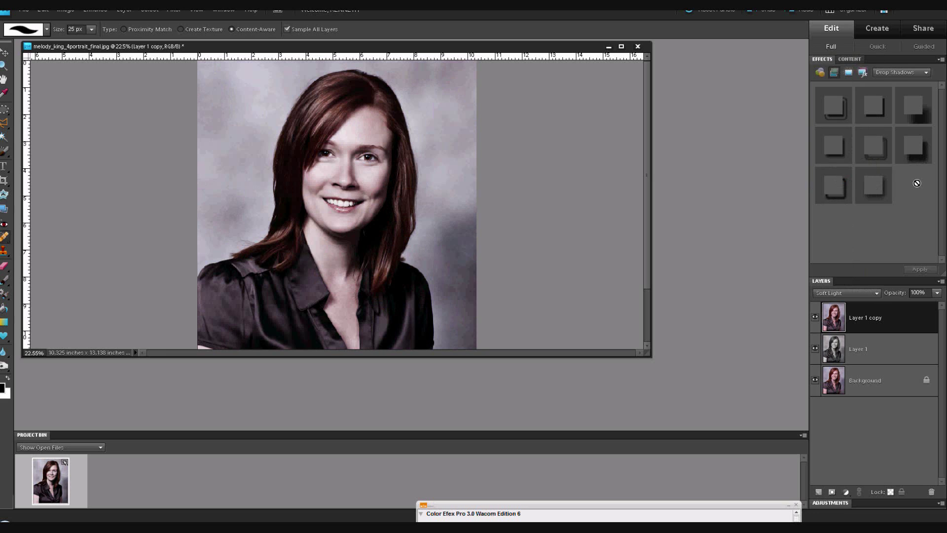